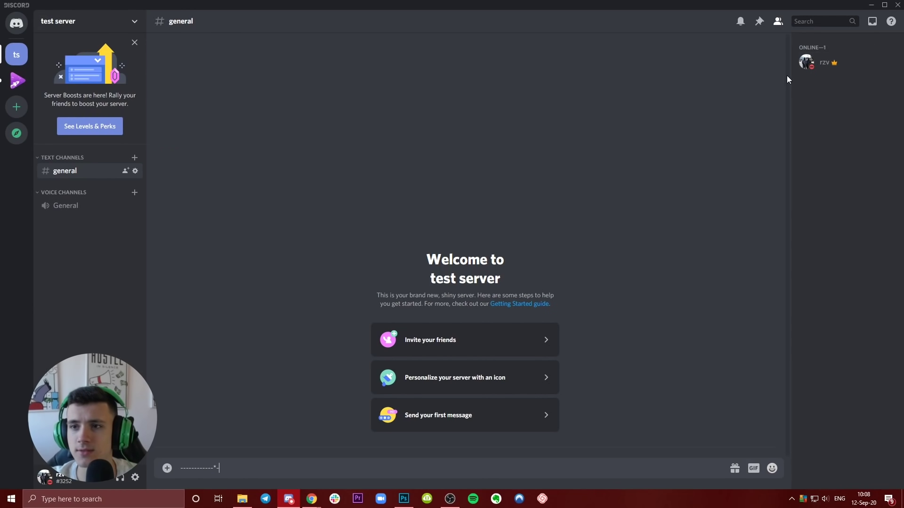
pyautogui.click(16, 109)
pyautogui.click(432, 188)
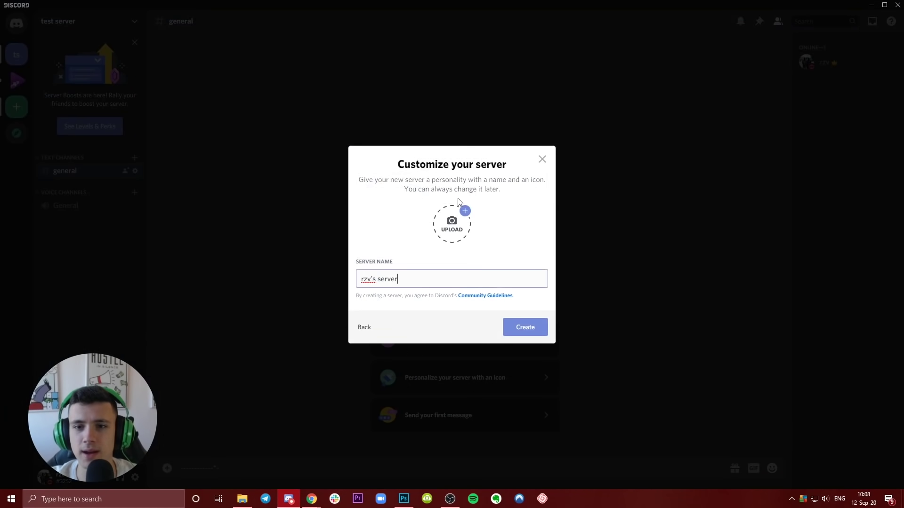
pyautogui.moveTo(422, 276); pyautogui.dragTo(343, 277)
pyautogui.press('BackSpace')
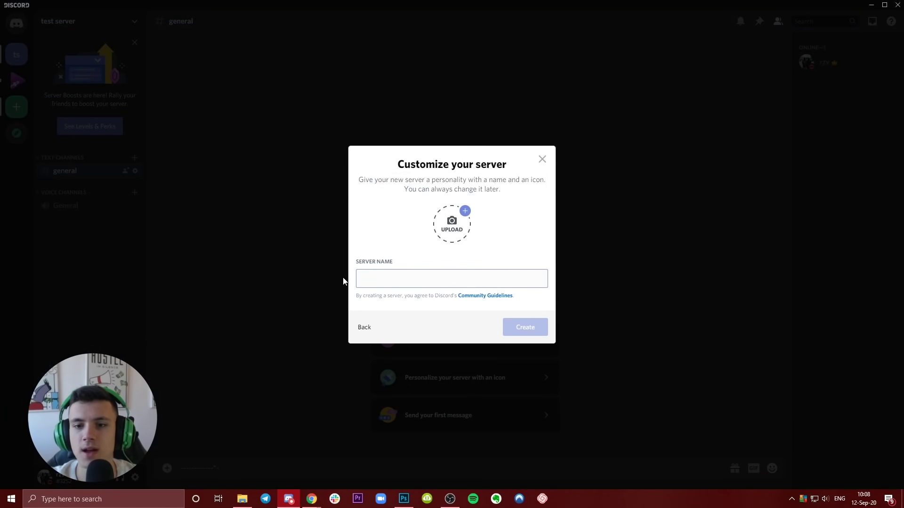
pyautogui.click(541, 161)
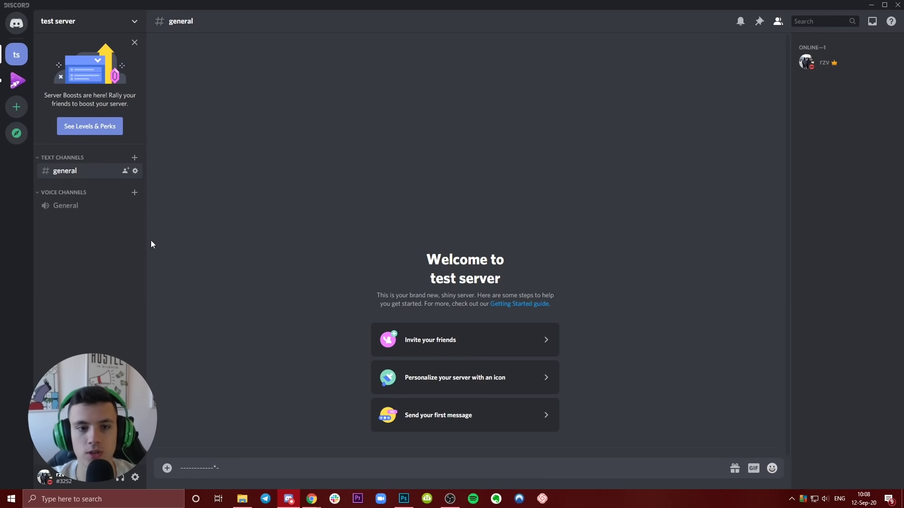
# Step: Join the General voice channel of test server, disconnect from it and dismiss the call feedback prompt
pyautogui.click(78, 207)
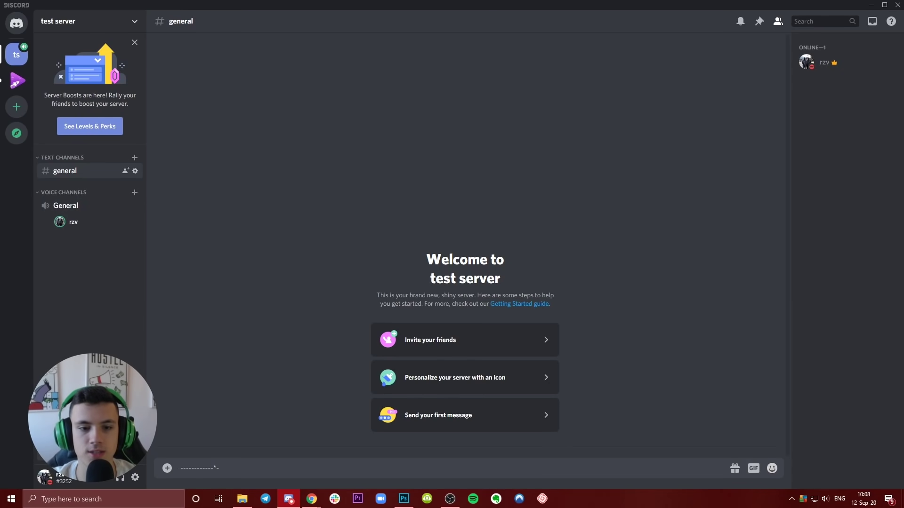
pyautogui.click(135, 431)
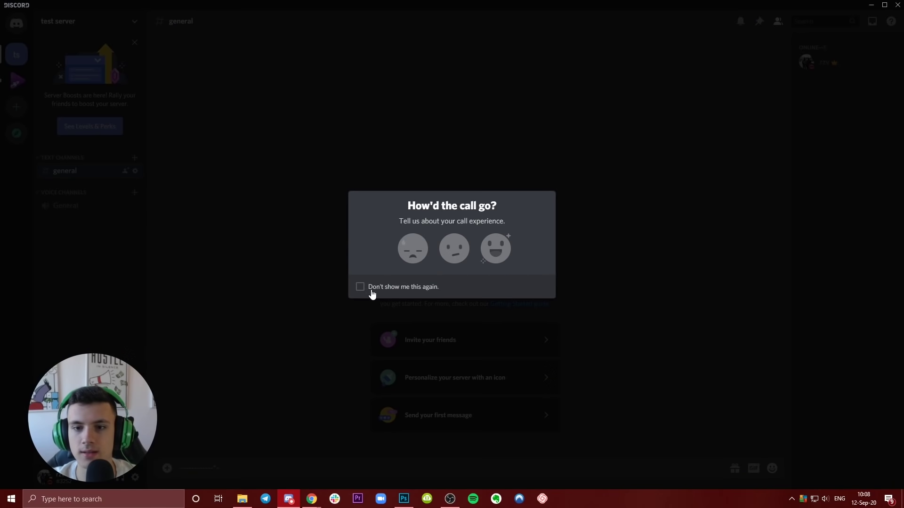
pyautogui.click(371, 291)
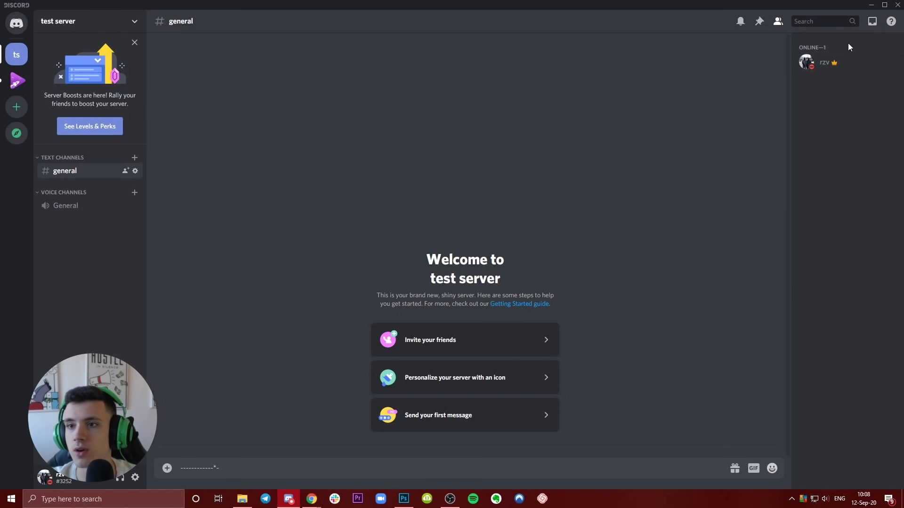
pyautogui.click(822, 63)
pyautogui.click(430, 98)
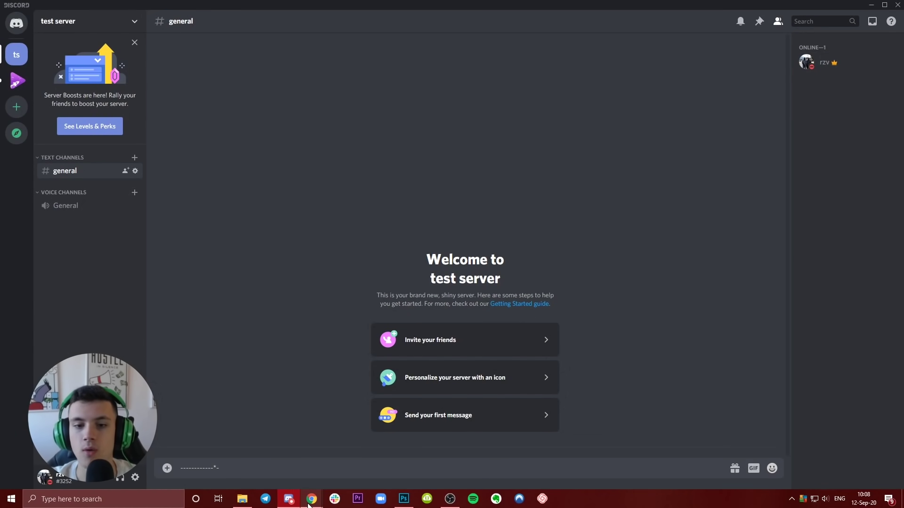
# Step: Switch to the Carbonitex page in Chrome and look through its list of Discord bots, returning to the Rythm entry
pyautogui.moveTo(311, 502)
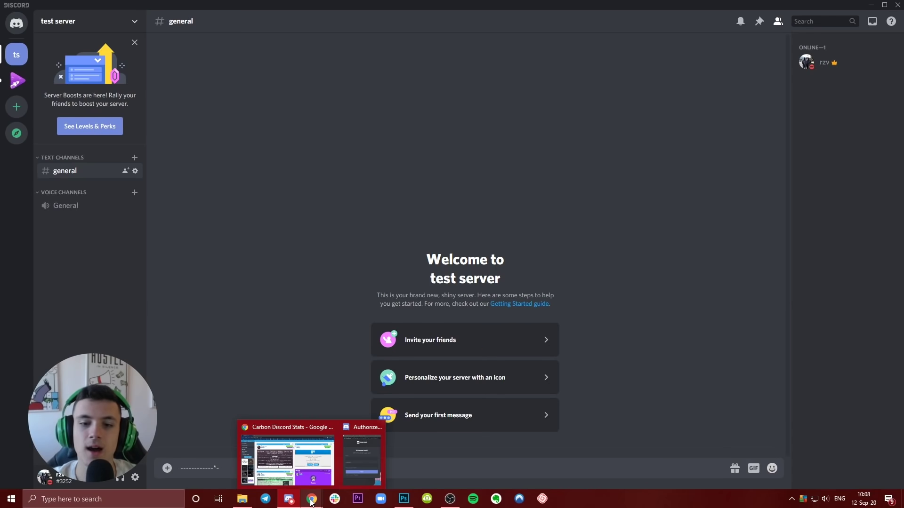
pyautogui.click(301, 462)
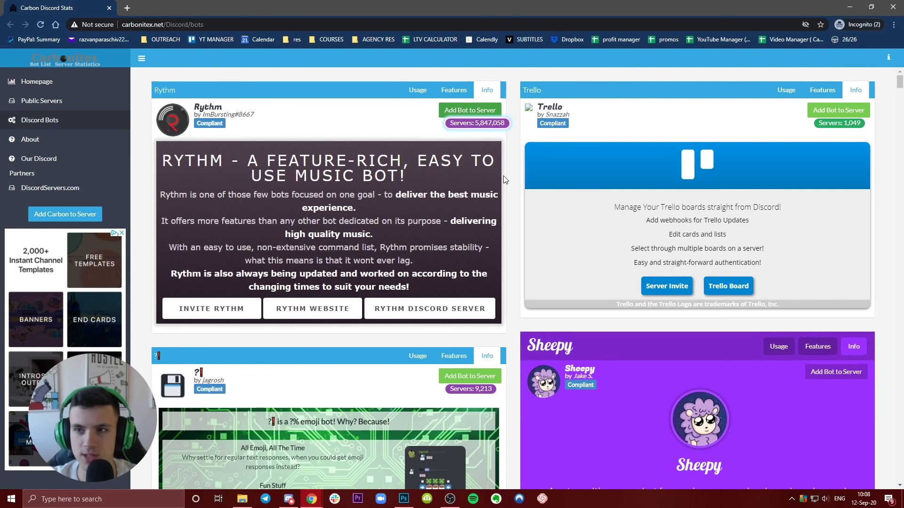
pyautogui.scroll(-1, 516, 170)
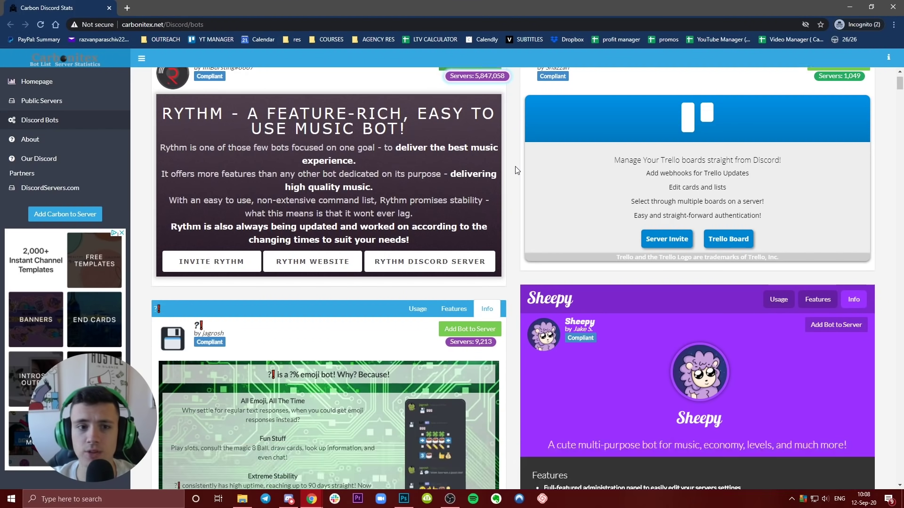
pyautogui.scroll(-10, 517, 170)
pyautogui.scroll(6, 514, 172)
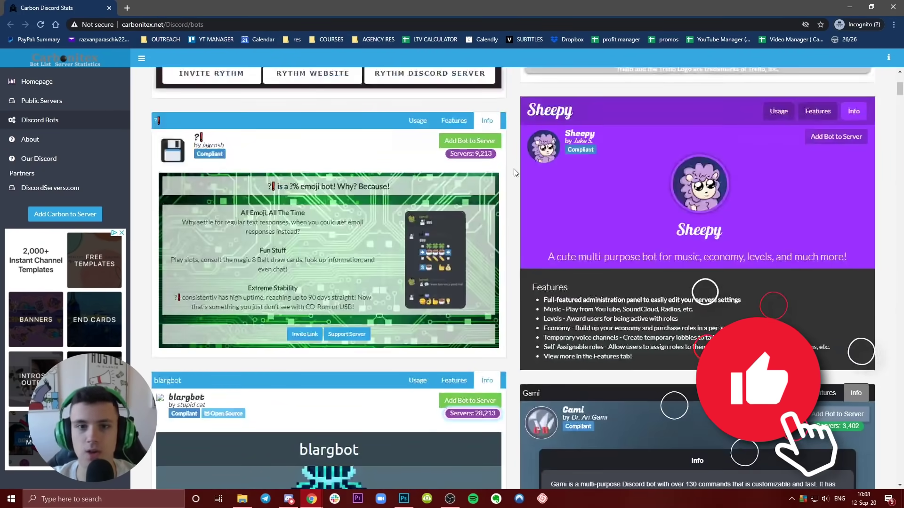
pyautogui.scroll(5, 513, 169)
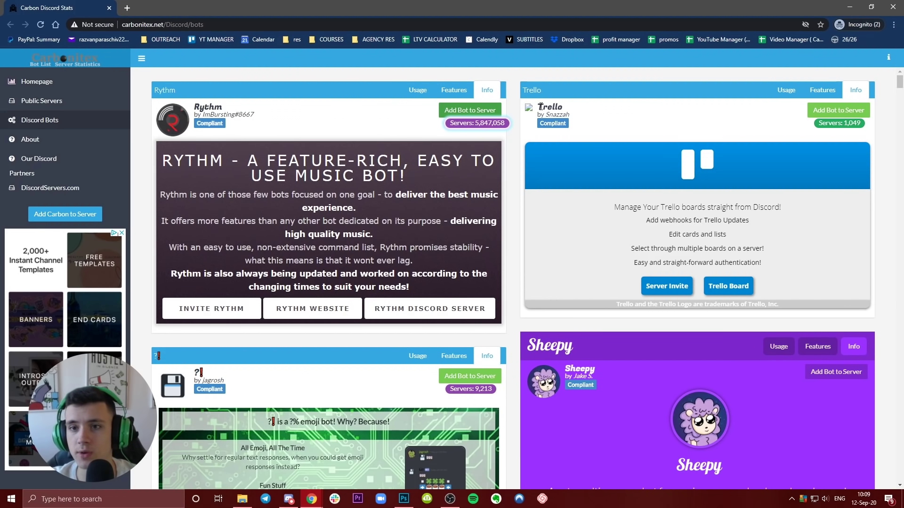
pyautogui.scroll(-3, 632, 306)
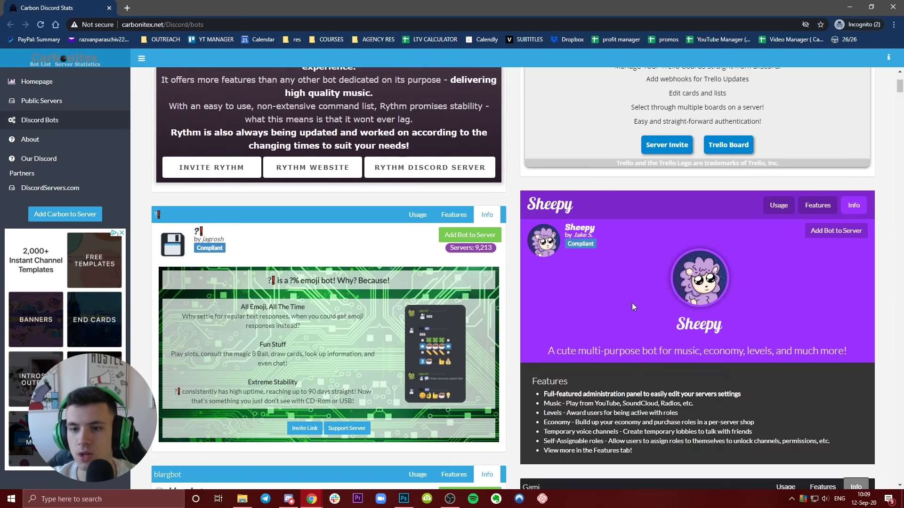
pyautogui.scroll(-20, 484, 272)
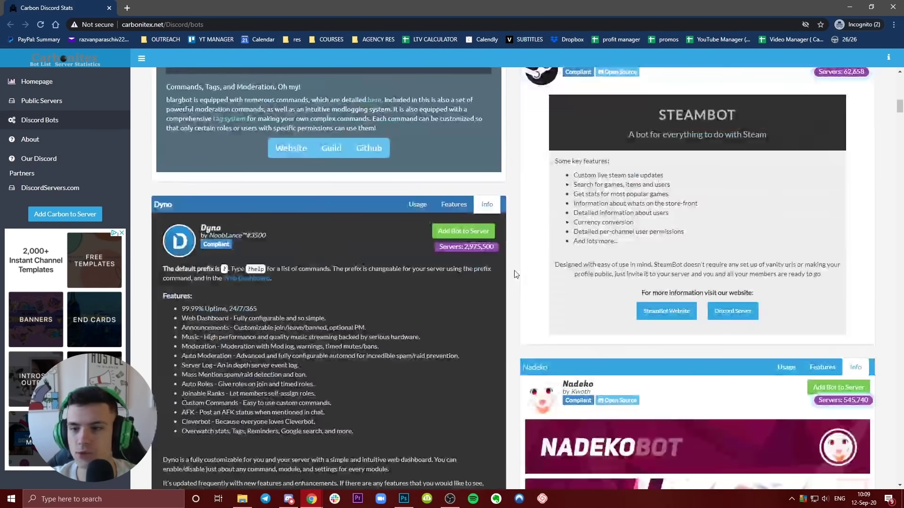
pyautogui.scroll(-20, 503, 271)
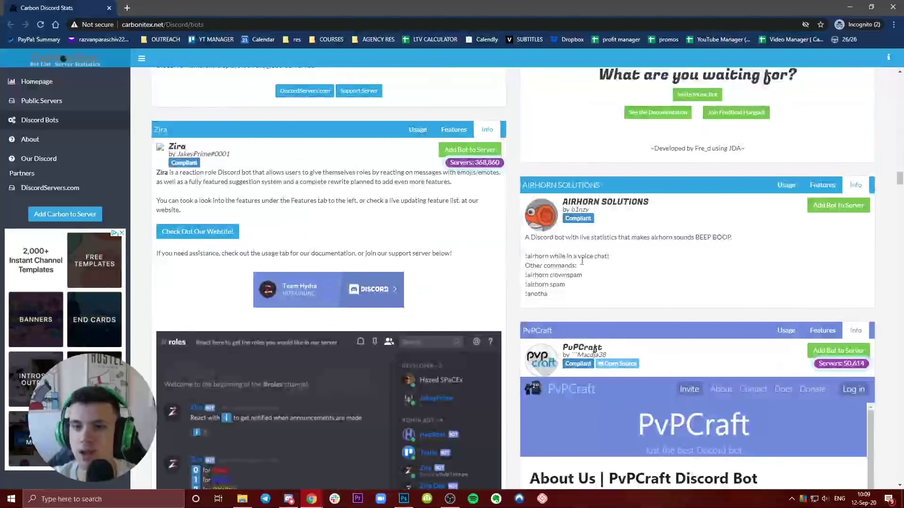
pyautogui.moveTo(899, 182); pyautogui.dragTo(897, 76)
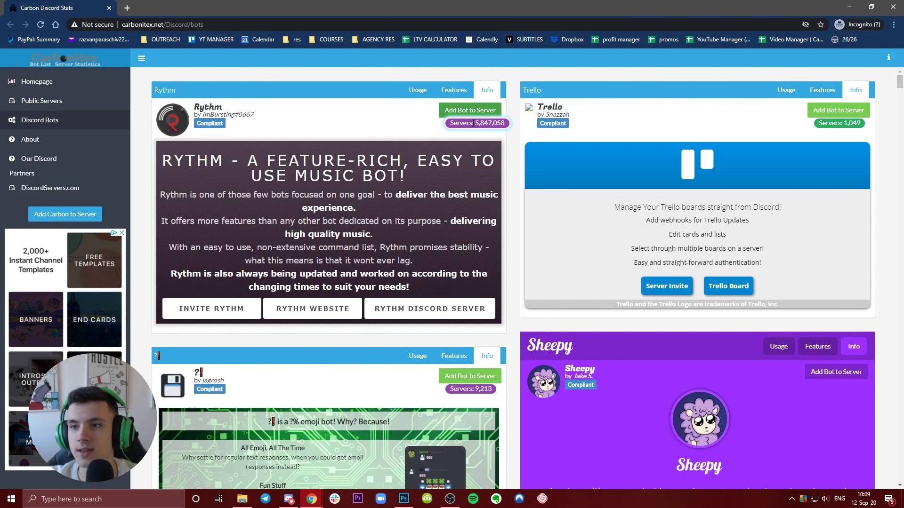
pyautogui.moveTo(473, 123)
pyautogui.mouseDown()
pyautogui.moveTo(514, 123)
pyautogui.moveTo(474, 126)
pyautogui.mouseUp()
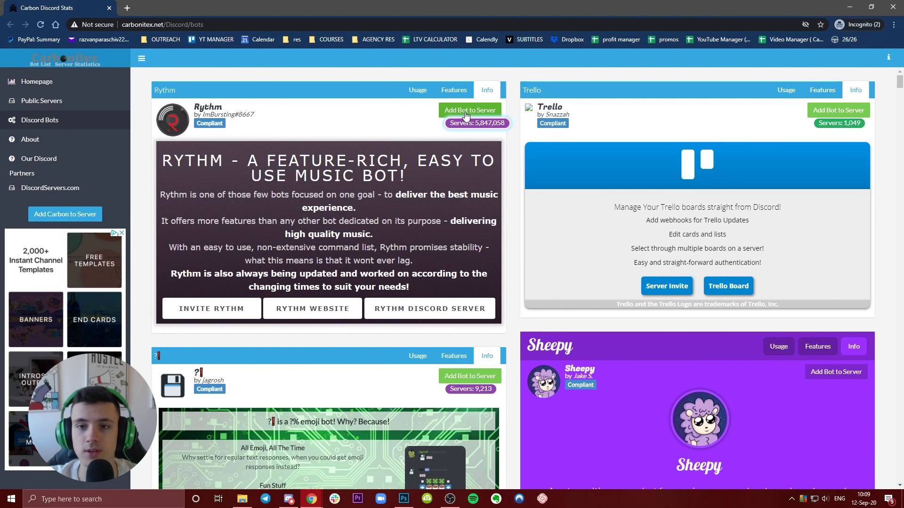
# Step: Start adding the Rythm bot from its Carbonitex listing and choose test server as its destination
pyautogui.click(466, 115)
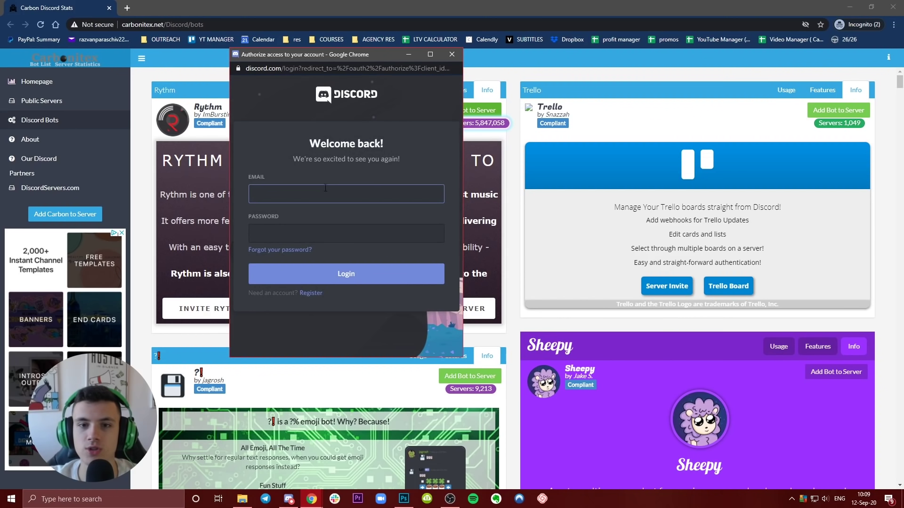
pyautogui.click(313, 140)
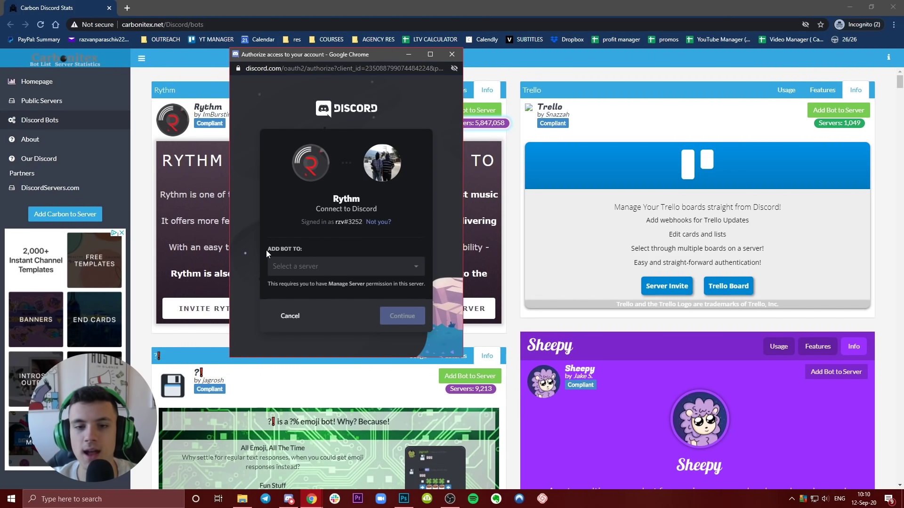
pyautogui.click(315, 267)
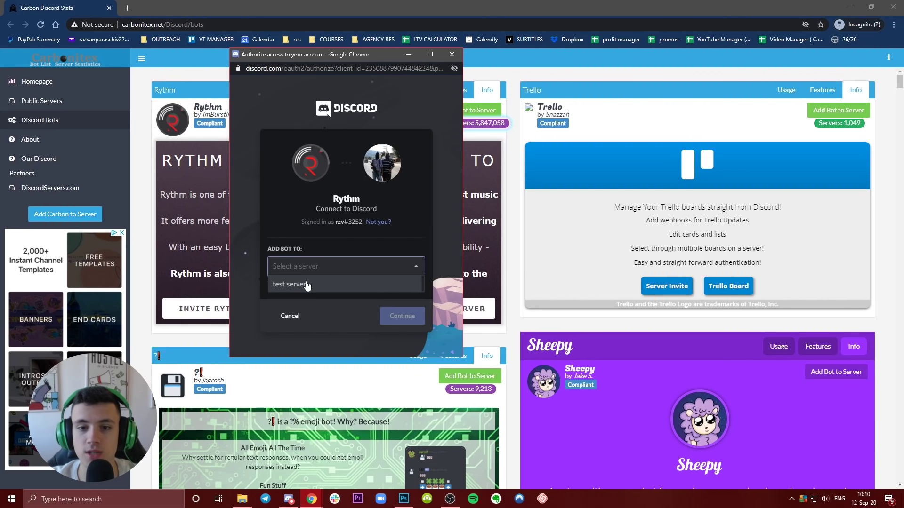
pyautogui.click(306, 284)
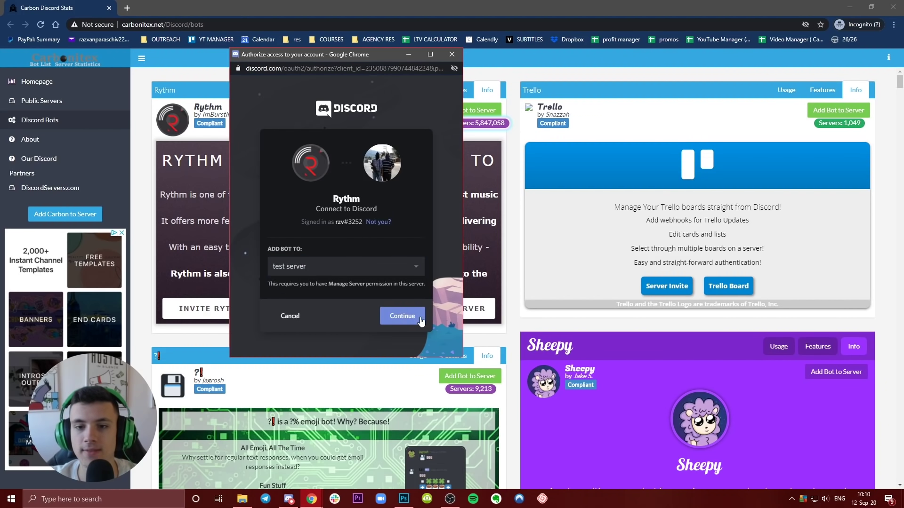
pyautogui.click(400, 322)
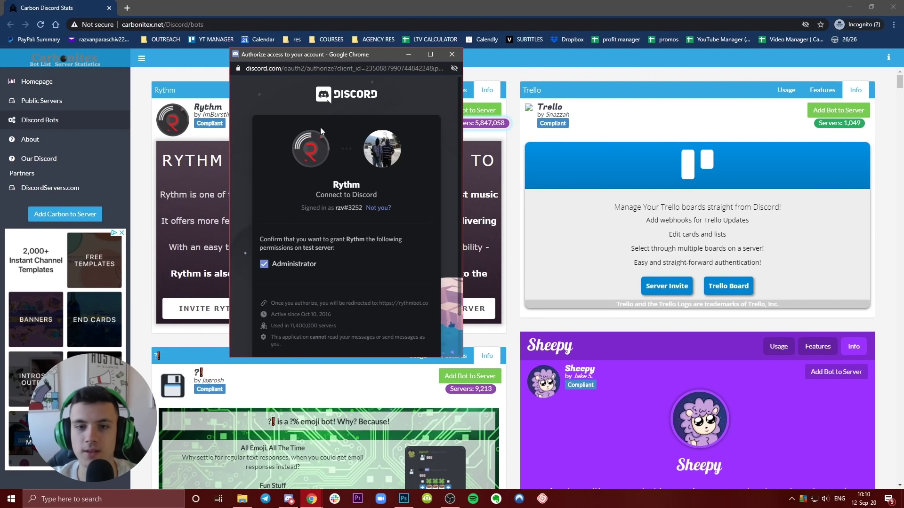
# Step: Authorize Rythm with the Administrator permission on test server and complete the crosswalk image verification
pyautogui.scroll(-1, 321, 262)
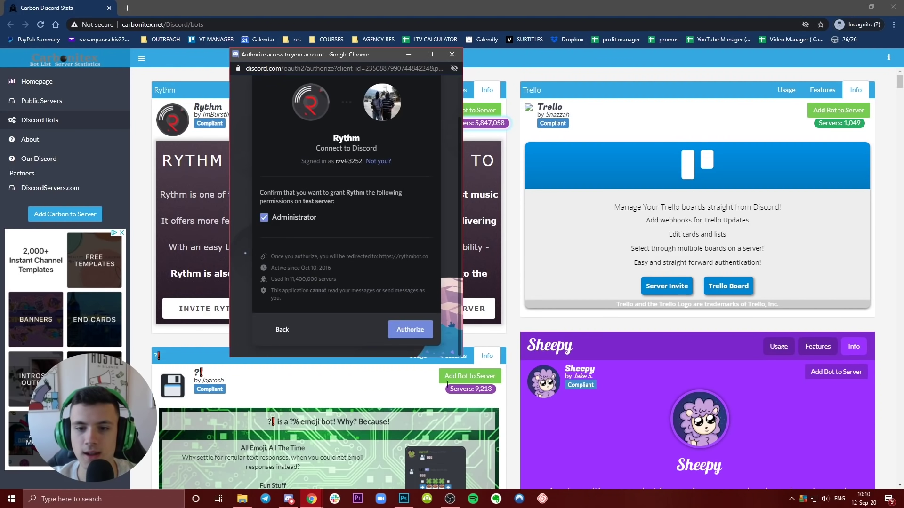
pyautogui.click(410, 332)
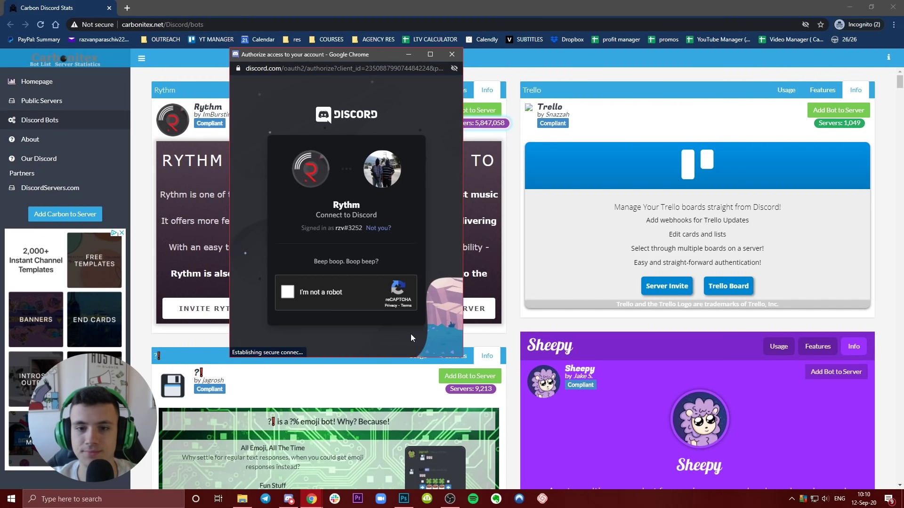
pyautogui.click(288, 292)
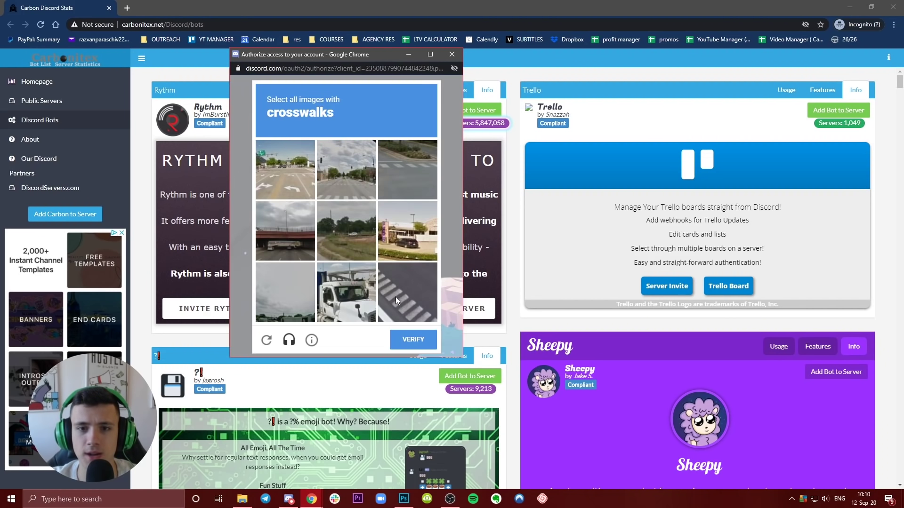
pyautogui.click(344, 177)
pyautogui.click(407, 172)
pyautogui.click(417, 292)
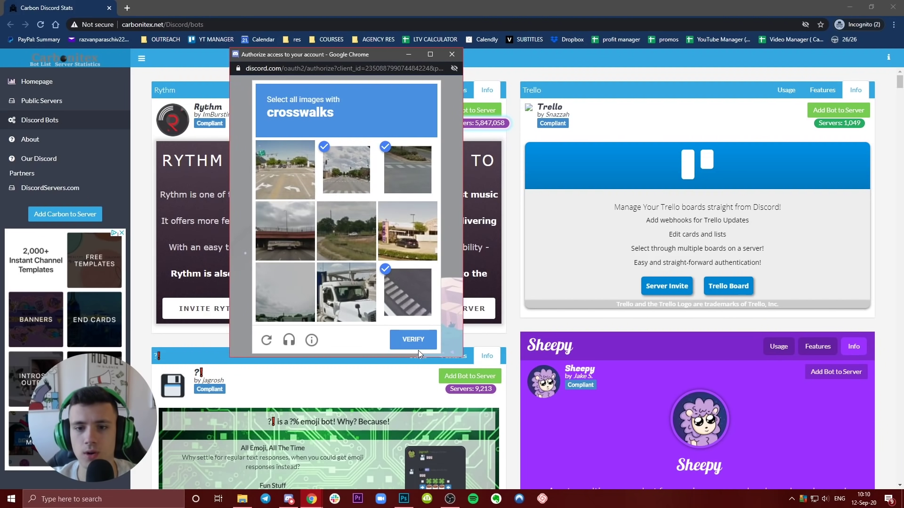
pyautogui.click(417, 343)
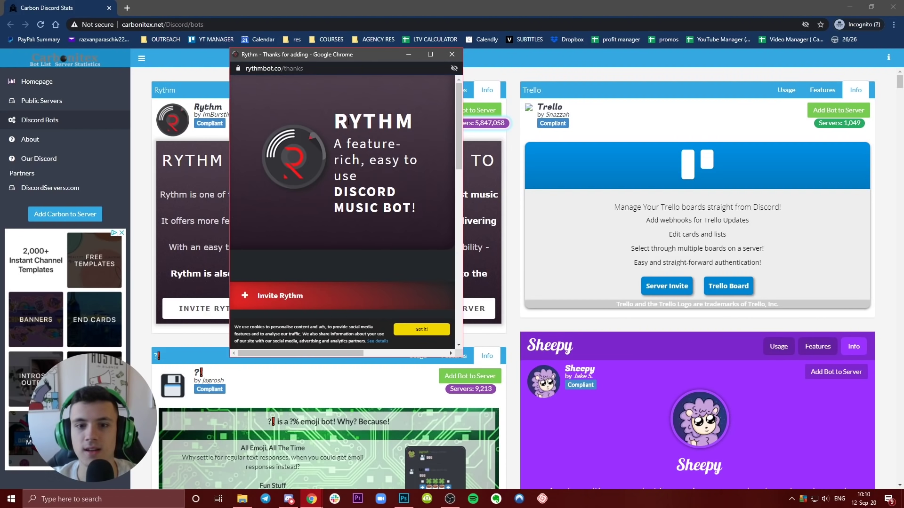
# Step: Read the thank-you section of the Rythm page and the help links it offers
pyautogui.scroll(-6, 350, 266)
pyautogui.moveTo(289, 105); pyautogui.dragTo(367, 141)
pyautogui.click(337, 162)
pyautogui.moveTo(289, 170); pyautogui.dragTo(349, 170)
pyautogui.click(348, 171)
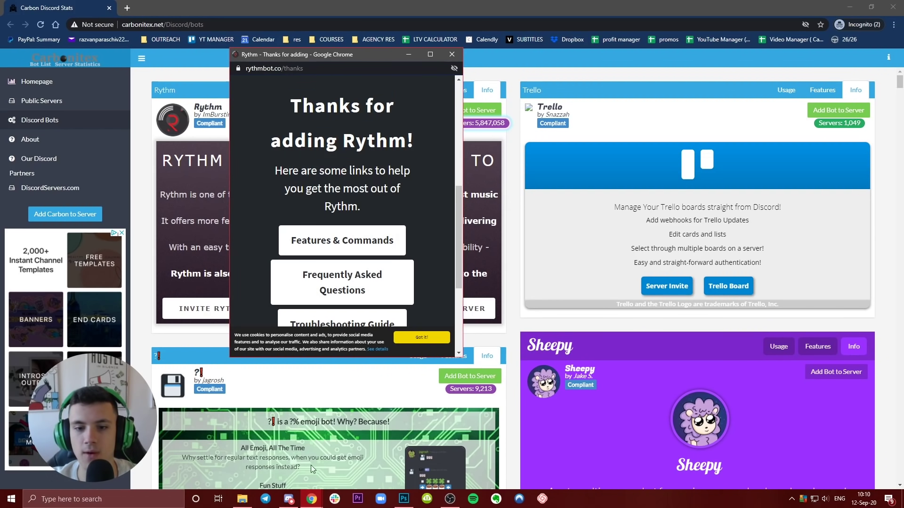
# Step: Switch to Discord and read Rythm's welcome message in the general text channel of test server
pyautogui.click(288, 499)
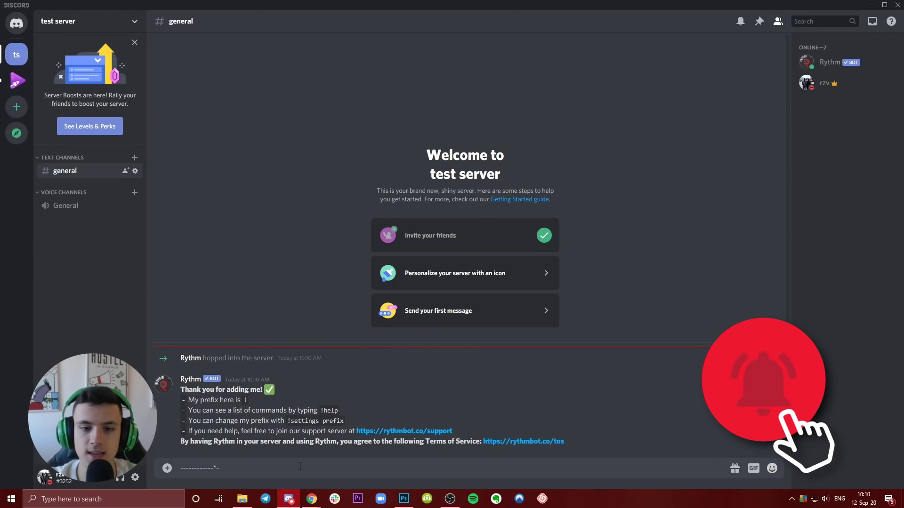
pyautogui.moveTo(215, 390); pyautogui.dragTo(290, 395)
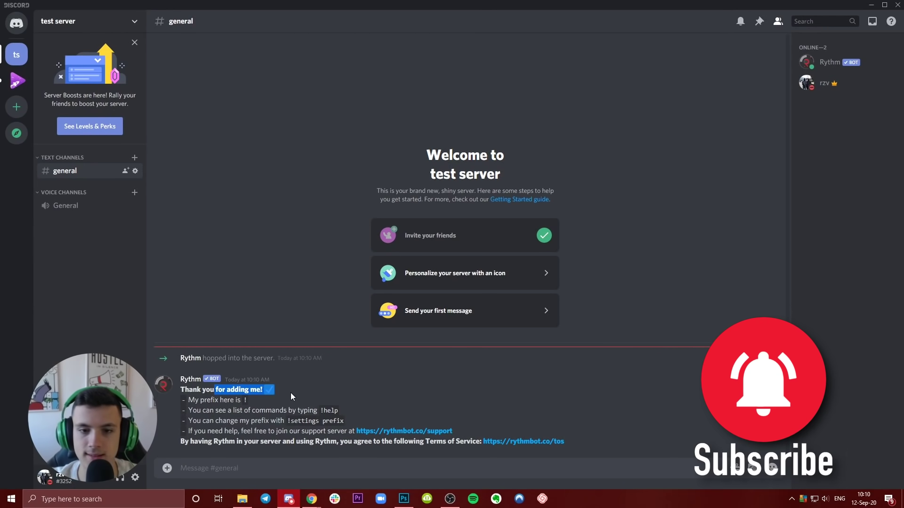
pyautogui.click(315, 384)
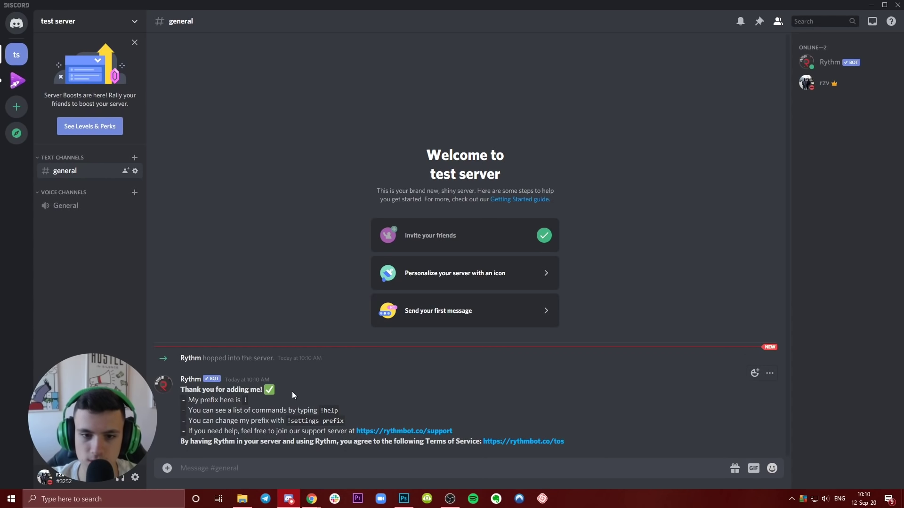
pyautogui.moveTo(193, 389); pyautogui.dragTo(328, 386)
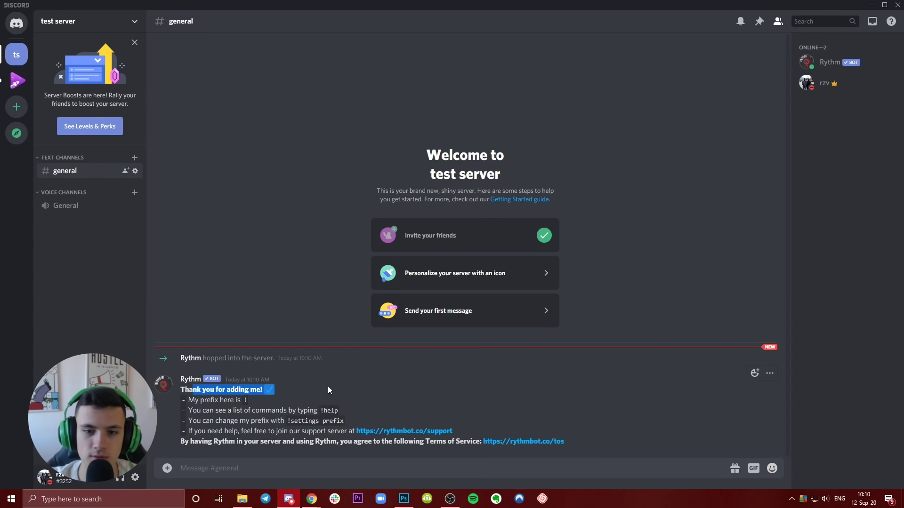
pyautogui.click(328, 386)
# Step: Send the !help command in the general text channel to request Rythm's command list
pyautogui.moveTo(240, 410); pyautogui.dragTo(333, 412)
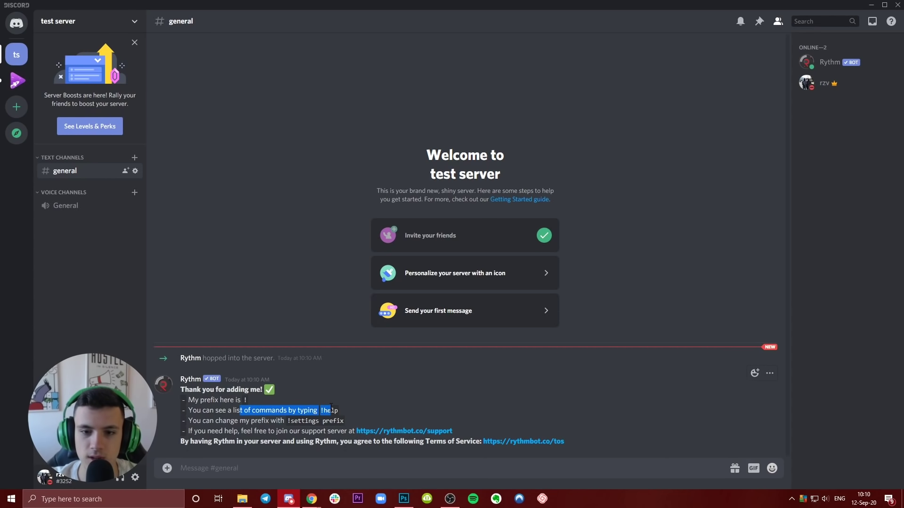
pyautogui.click(360, 415)
pyautogui.write('!help')
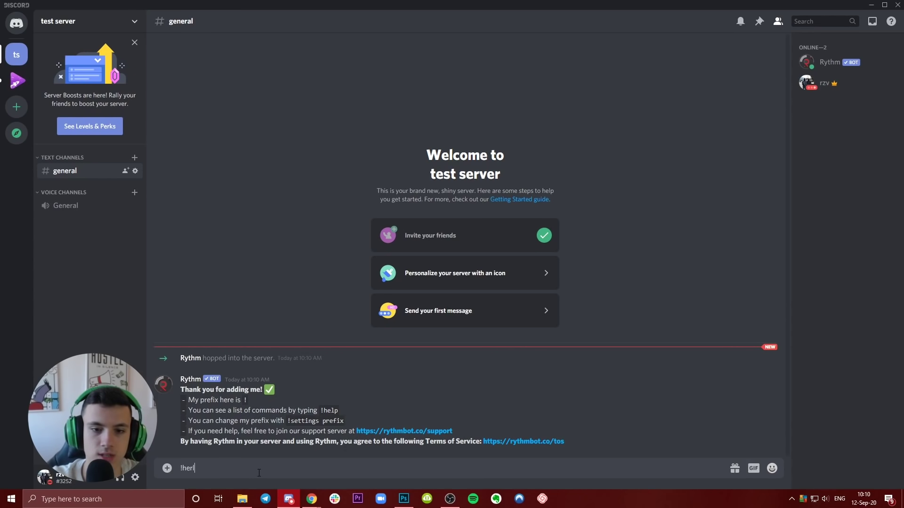
pyautogui.press('Return')
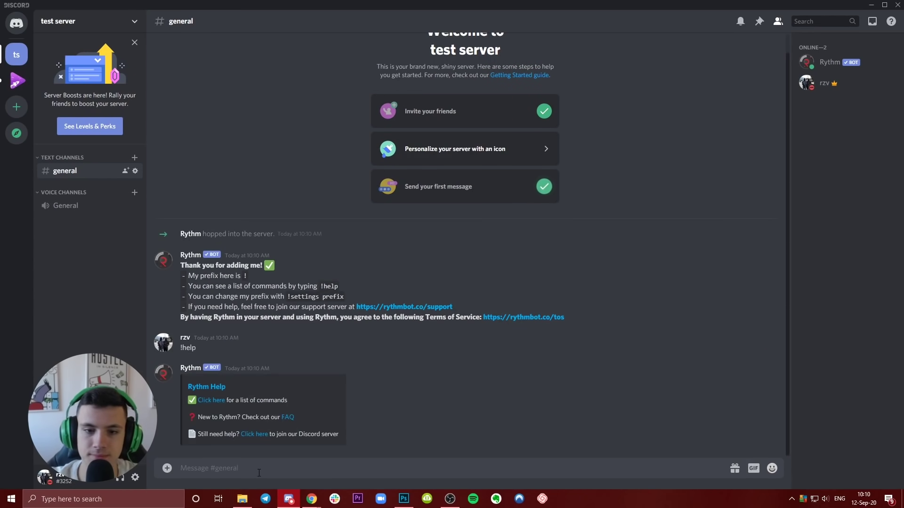
# Step: Open the command list linked in Rythm's help message and read what the available commands do
pyautogui.click(208, 400)
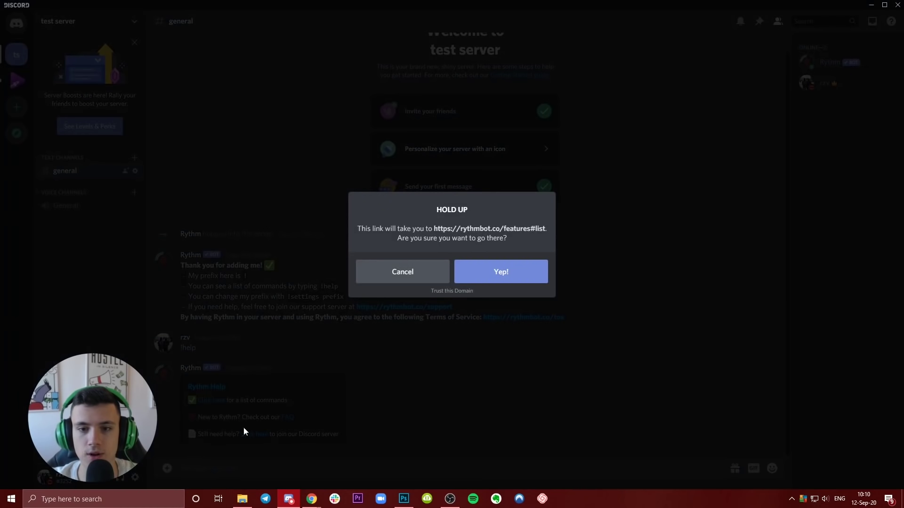
pyautogui.click(487, 272)
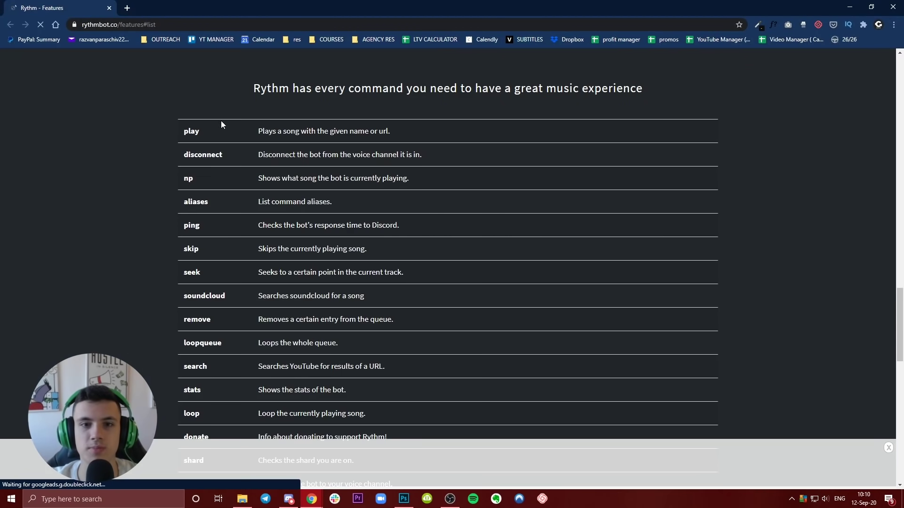
pyautogui.moveTo(181, 129); pyautogui.dragTo(199, 132)
pyautogui.moveTo(183, 164); pyautogui.dragTo(215, 175)
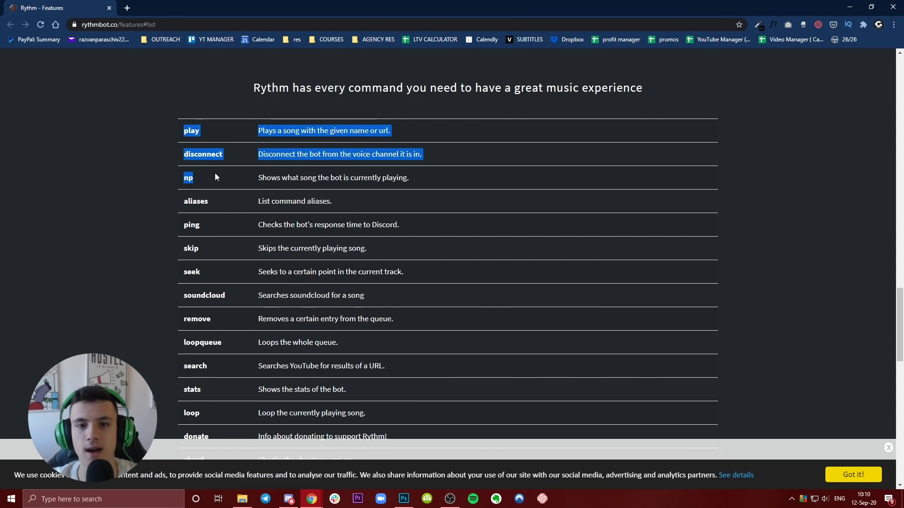
pyautogui.click(214, 175)
pyautogui.moveTo(179, 199); pyautogui.dragTo(206, 201)
pyautogui.click(205, 202)
pyautogui.scroll(-15, 359, 294)
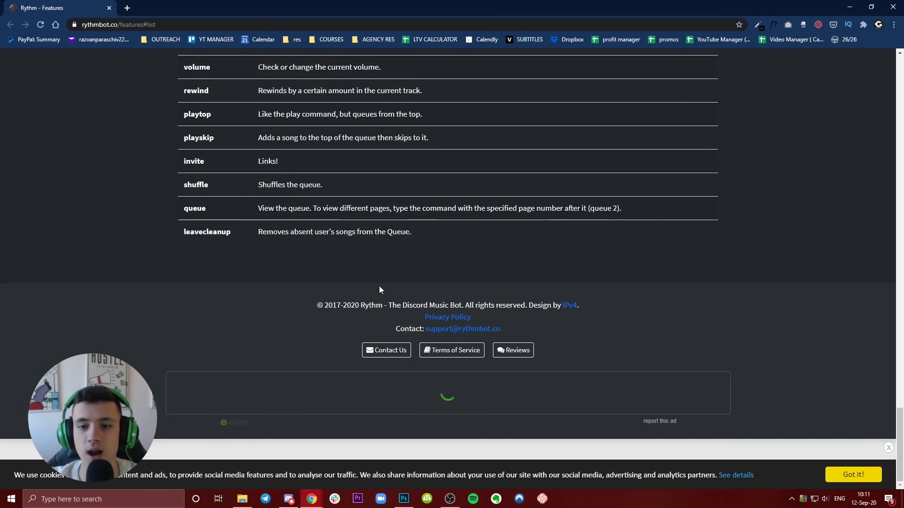
pyautogui.scroll(13, 379, 287)
pyautogui.scroll(5, 367, 362)
# Step: Switch back to Discord and create a new role named BOTS in the settings of test server
pyautogui.click(297, 501)
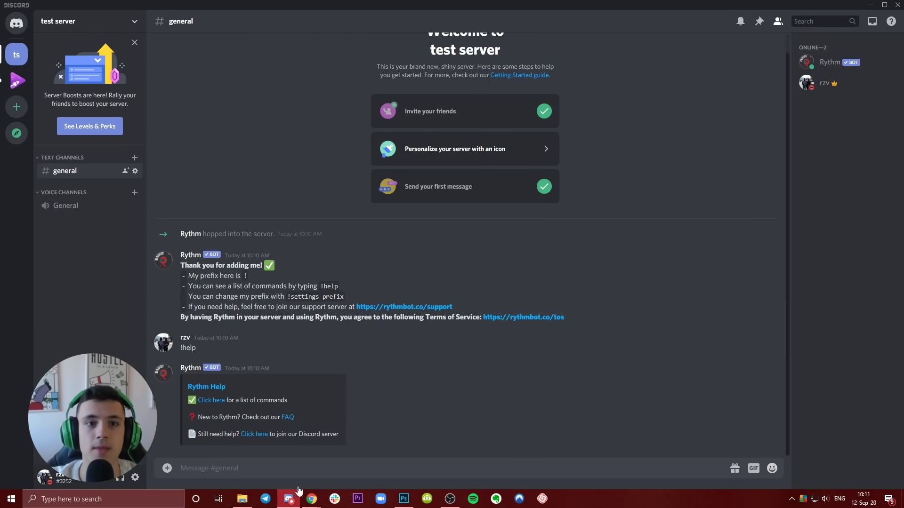
pyautogui.click(61, 31)
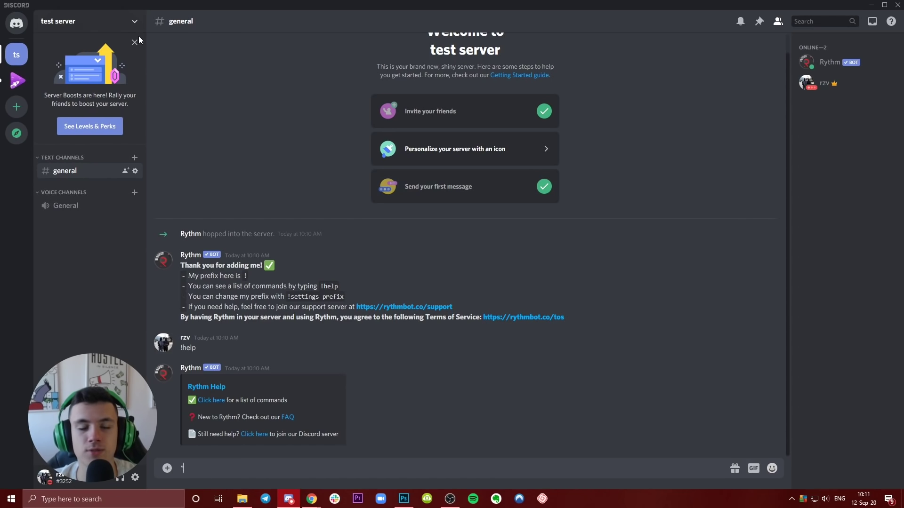
pyautogui.click(83, 26)
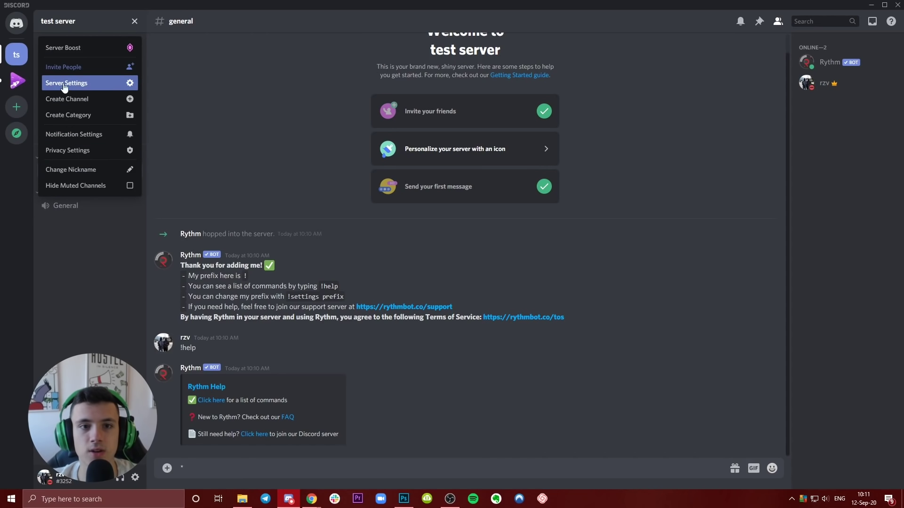
pyautogui.click(79, 84)
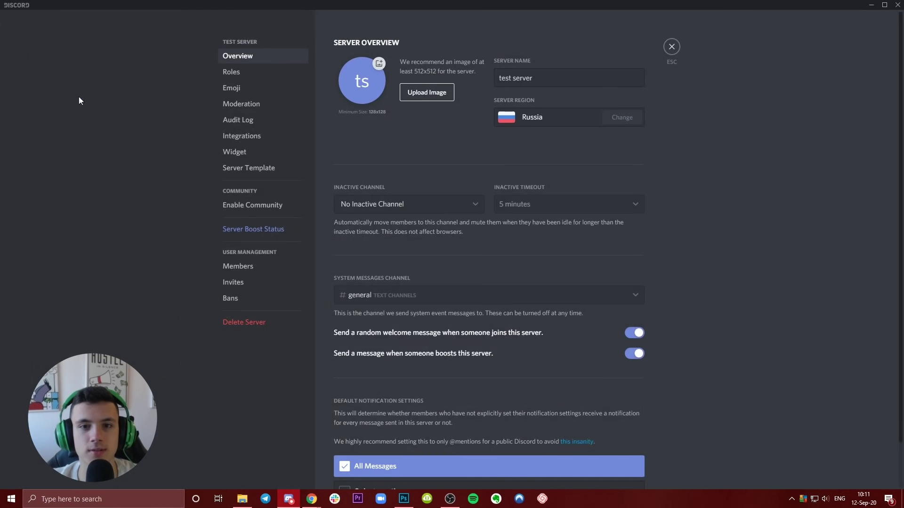
pyautogui.click(232, 72)
pyautogui.click(405, 42)
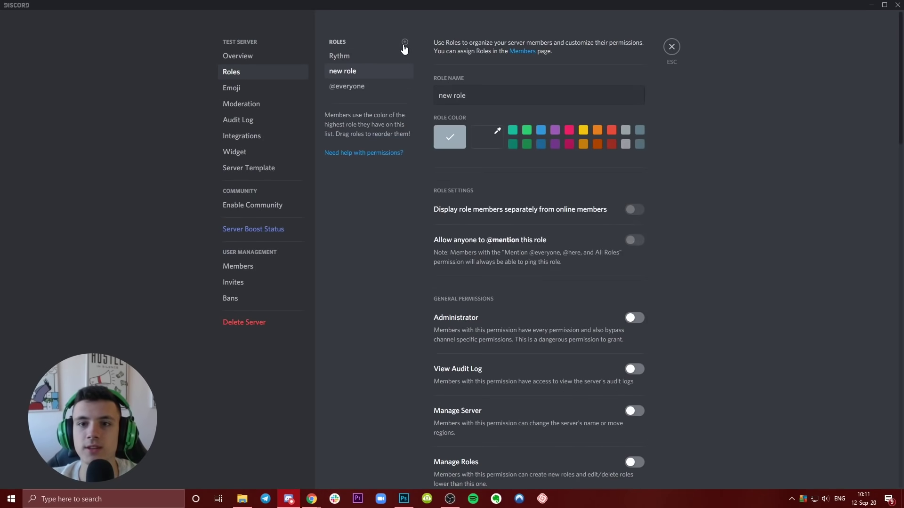
pyautogui.click(482, 89)
pyautogui.hotkey('ctrl', 'a')
pyautogui.press('BackSpace')
pyautogui.write('BOTS')
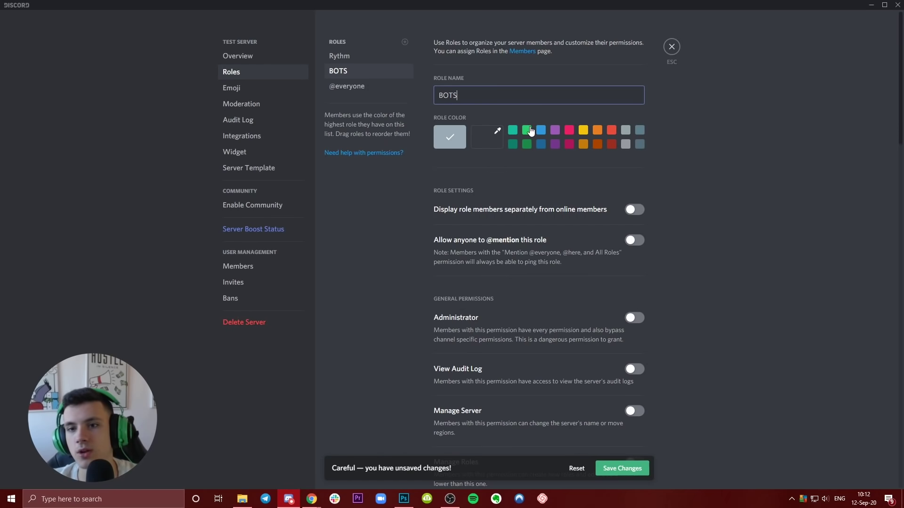
# Step: Give the BOTS role the bright green color and the Administrator permission, save the changes and leave the server settings
pyautogui.click(529, 129)
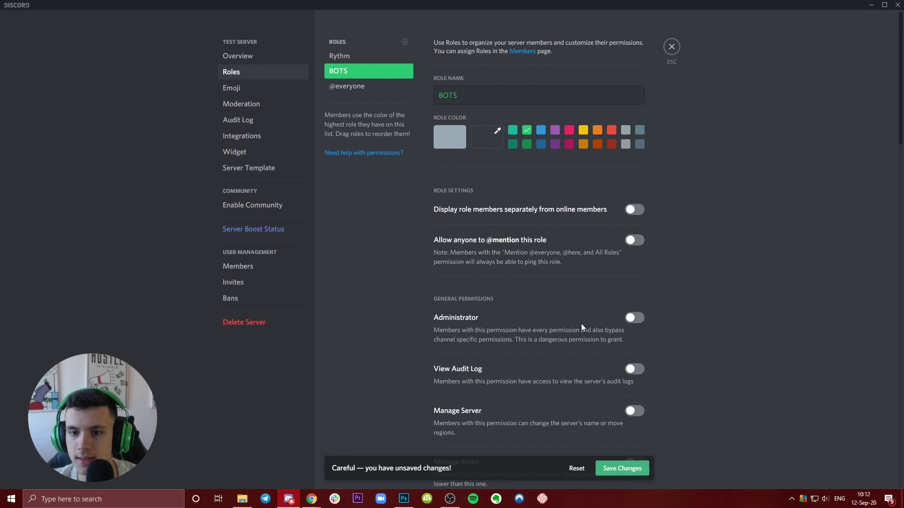
pyautogui.click(641, 318)
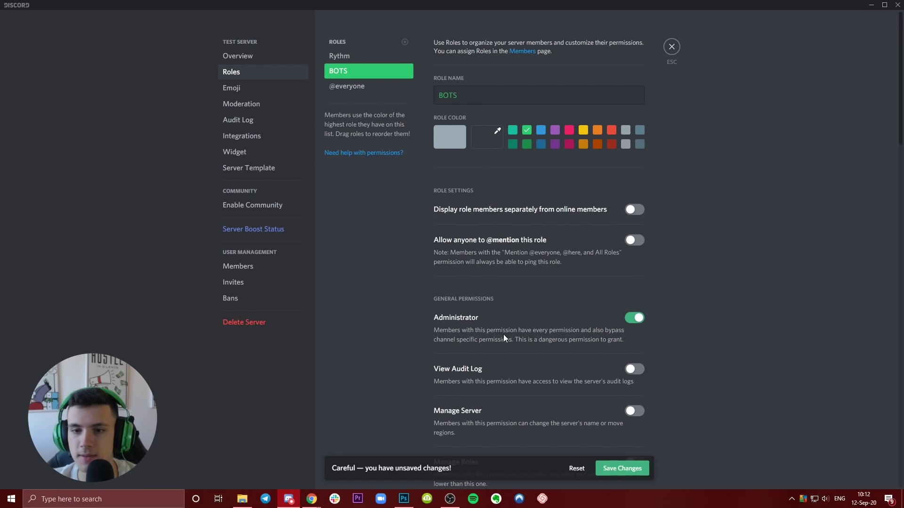
pyautogui.click(631, 468)
pyautogui.click(672, 47)
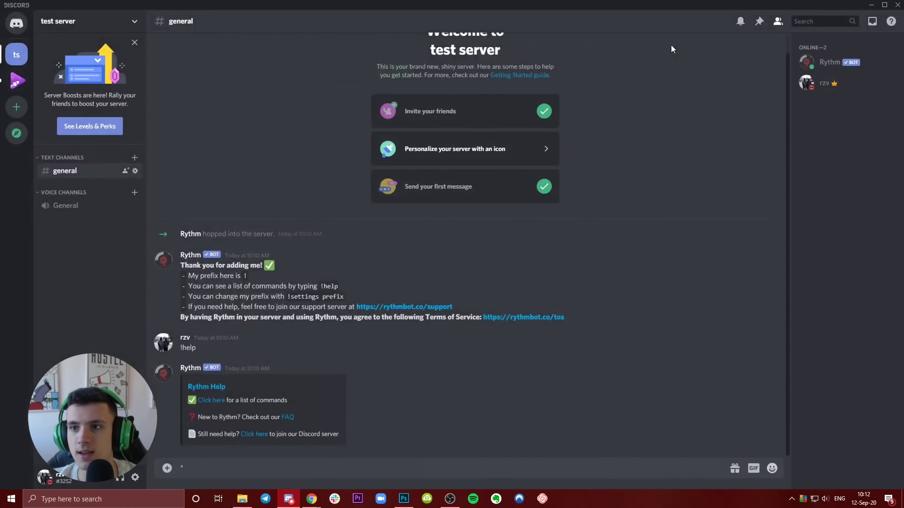
# Step: Assign the BOTS role to the Rythm bot in the member list
pyautogui.write('***')
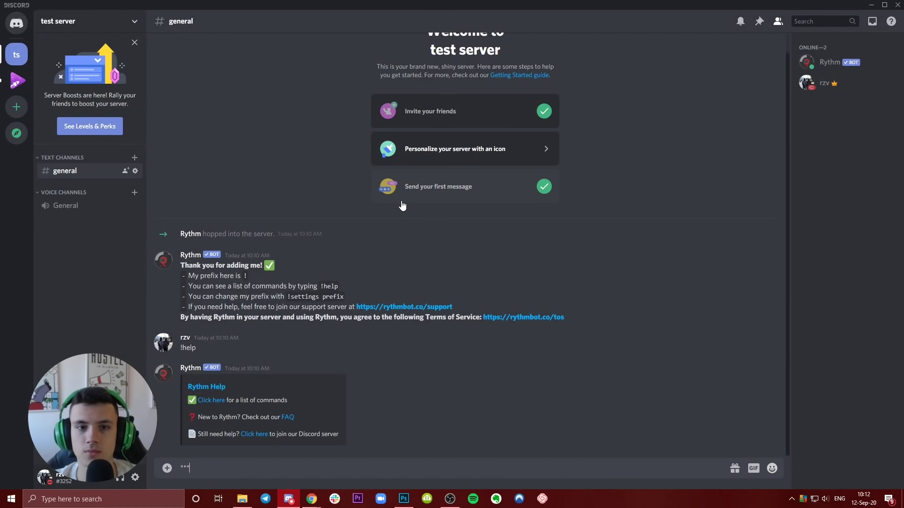
pyautogui.rightClick(831, 65)
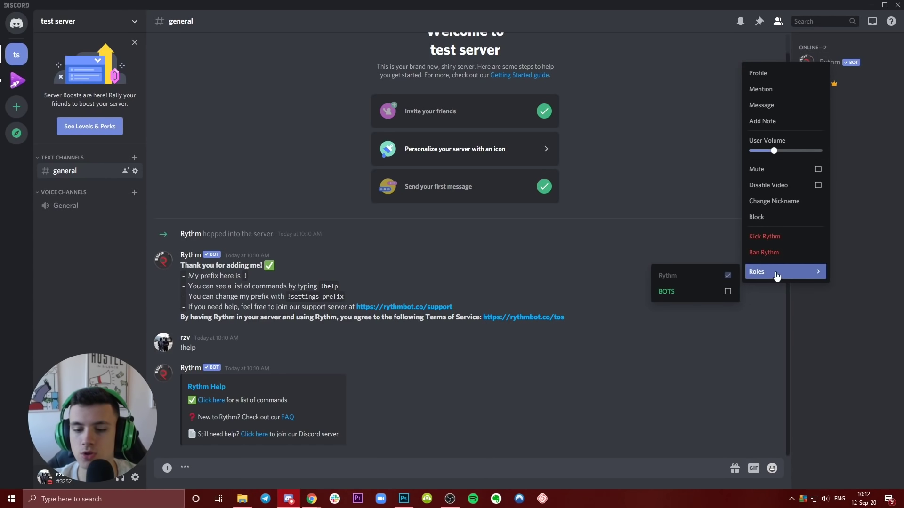
pyautogui.click(707, 292)
pyautogui.click(732, 325)
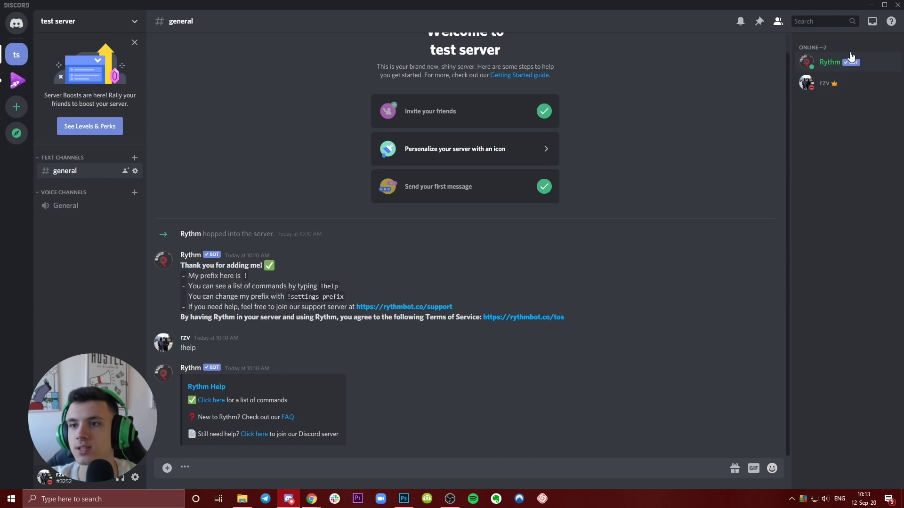
pyautogui.click(821, 62)
pyautogui.click(838, 65)
pyautogui.click(842, 84)
pyautogui.click(843, 107)
pyautogui.click(838, 65)
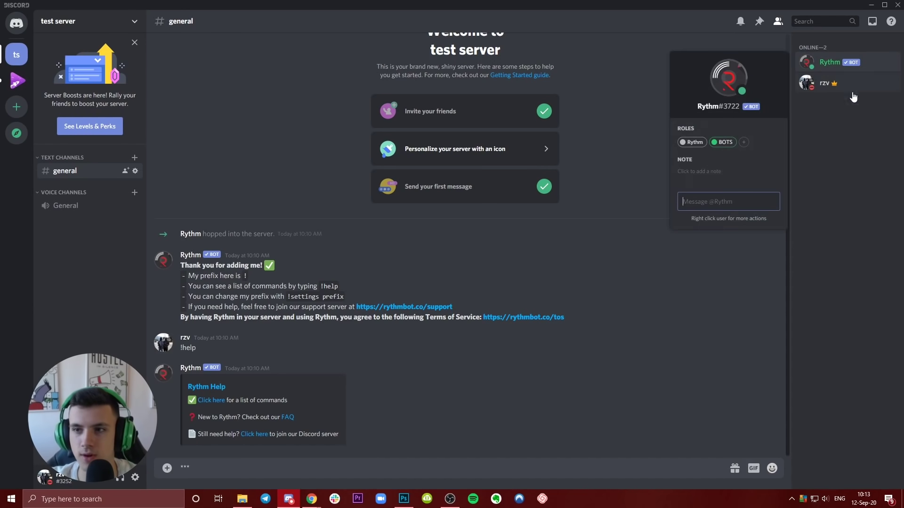
pyautogui.click(851, 121)
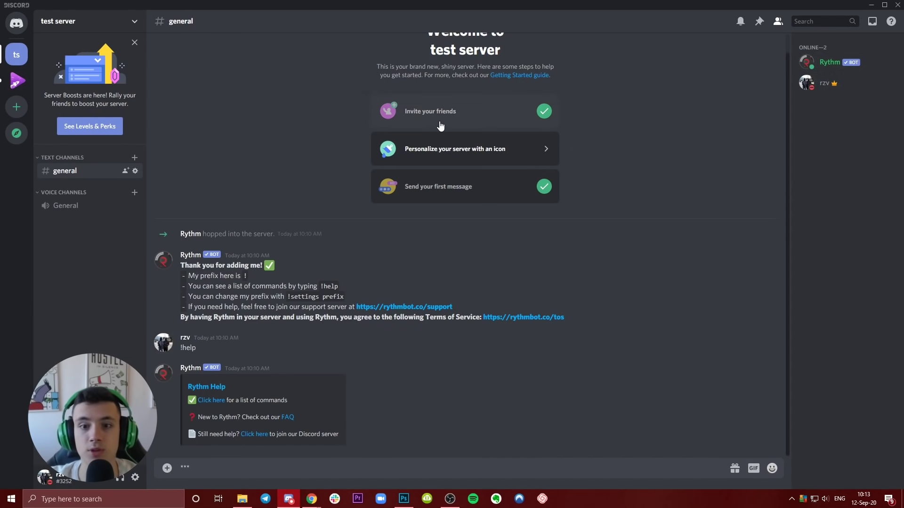
# Step: Switch to the Carbonitex bot list in Chrome and view Rythm's request to be added to a server
pyautogui.moveTo(312, 499)
pyautogui.click(317, 471)
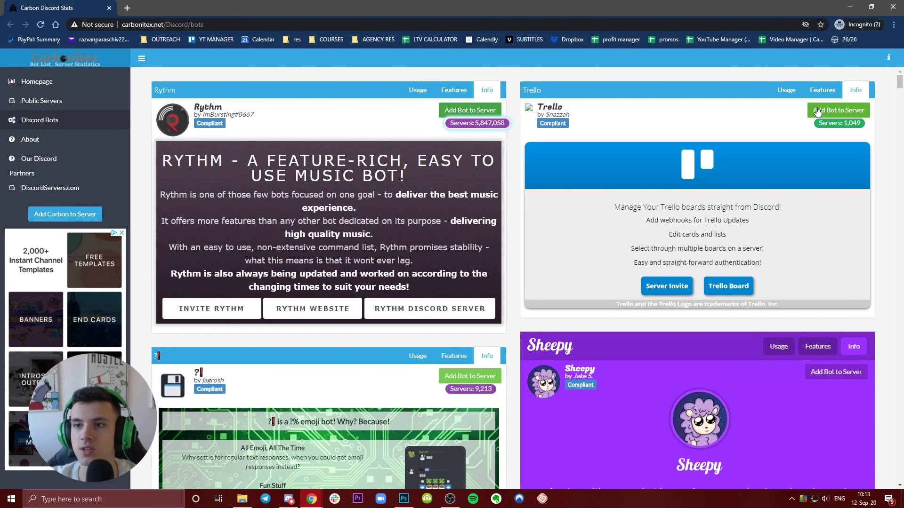
pyautogui.click(444, 109)
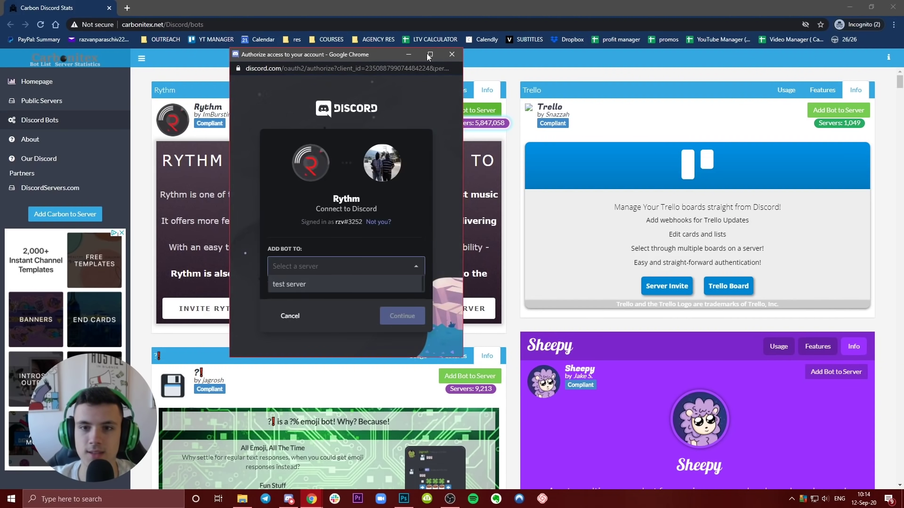
pyautogui.click(452, 54)
# Step: Start adding the bot from the Trello listing with test server as the target, and dismiss the request without authorizing it
pyautogui.click(806, 109)
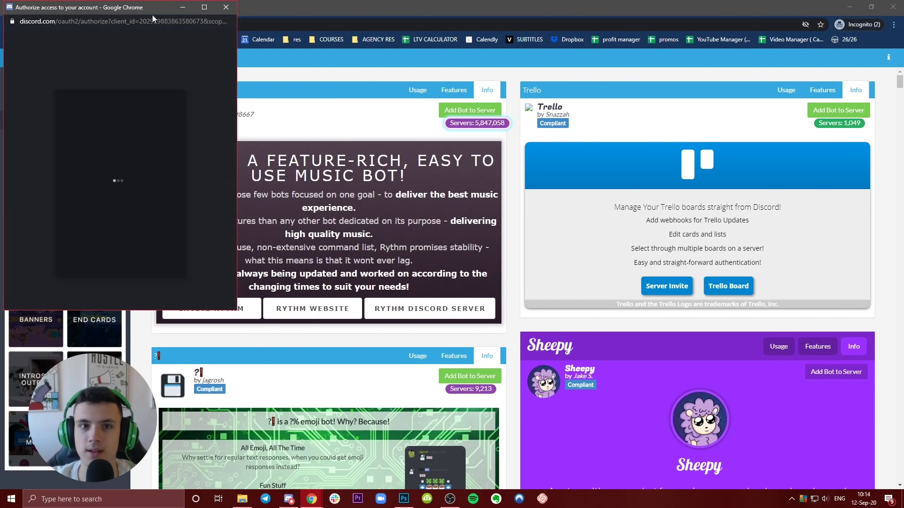
pyautogui.moveTo(193, 5); pyautogui.dragTo(415, 83)
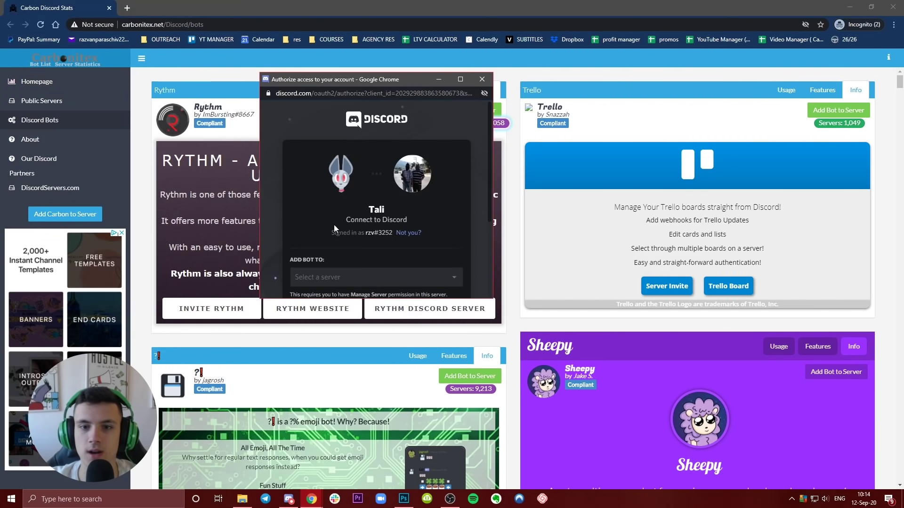
pyautogui.click(364, 278)
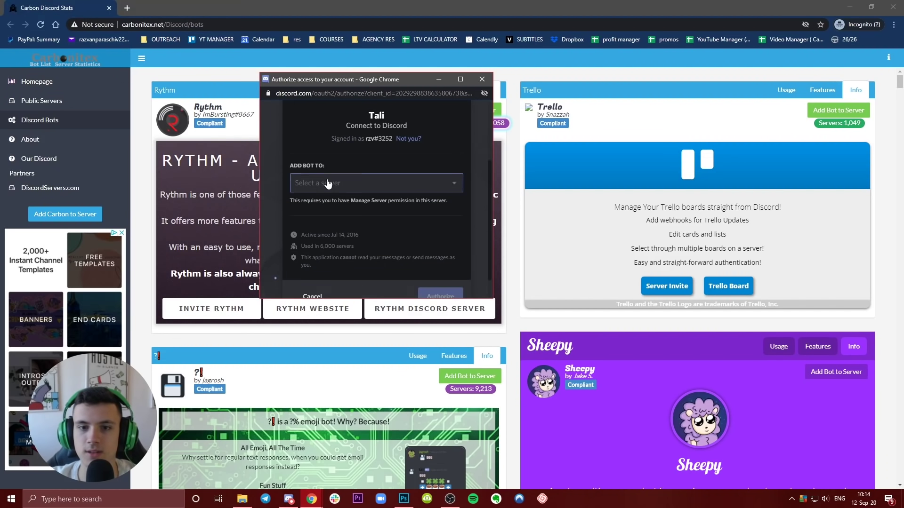
pyautogui.click(410, 203)
pyautogui.scroll(-2, 428, 274)
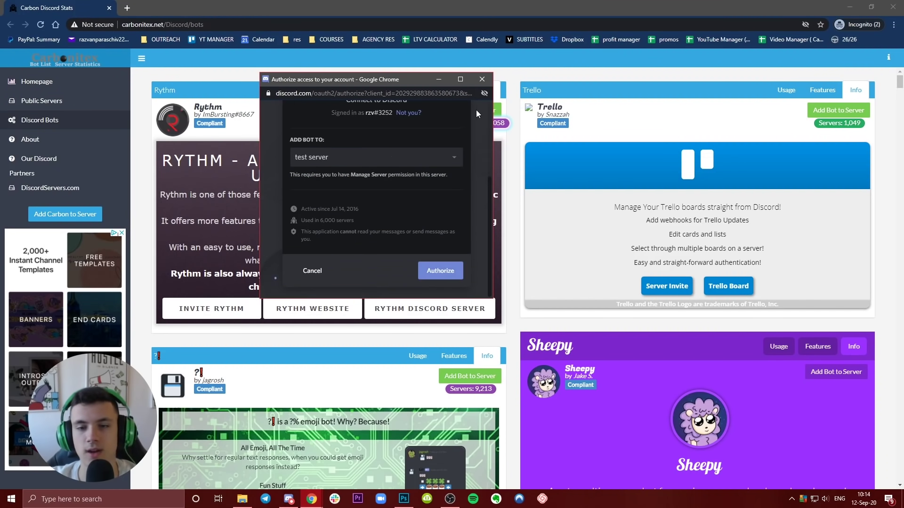
pyautogui.click(481, 80)
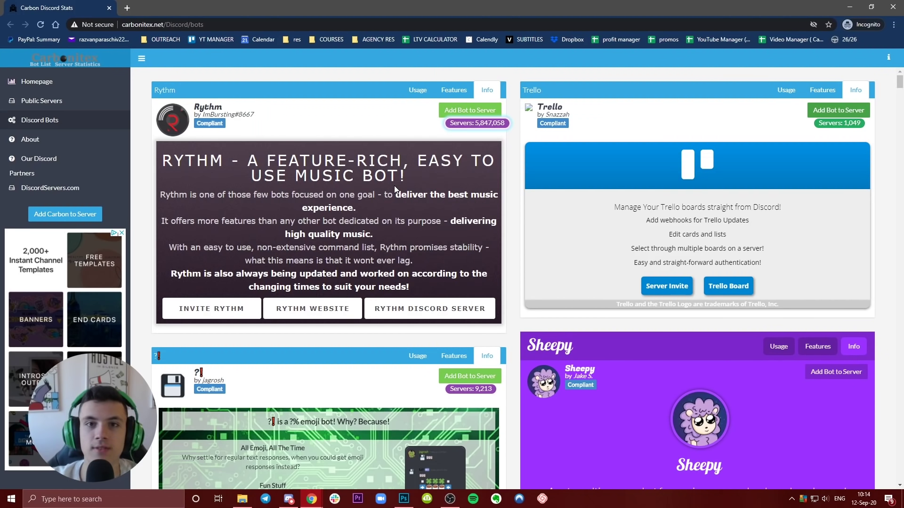